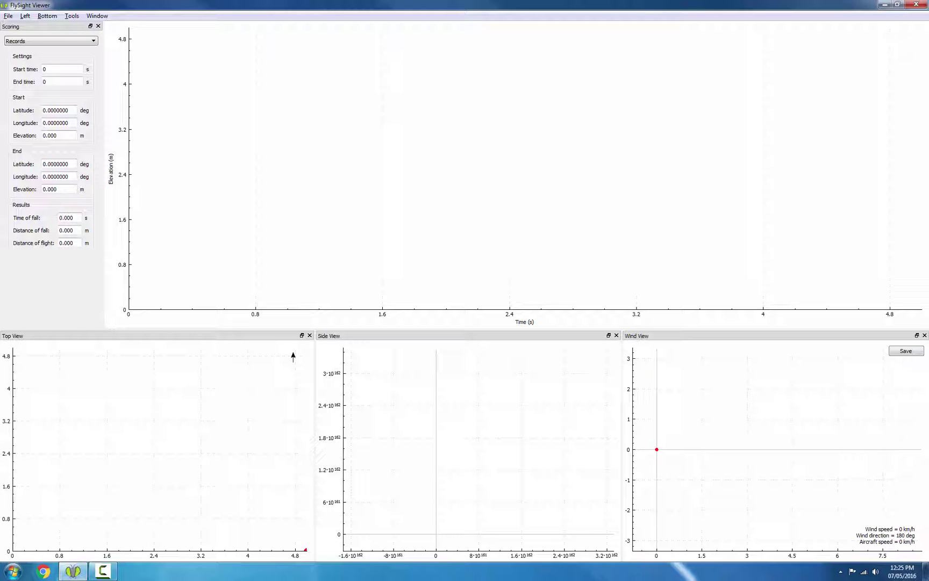
# Import skydive_1.csv from the Tutorial 8 folder as the track.
pyautogui.hotkey('ctrl', 'i')
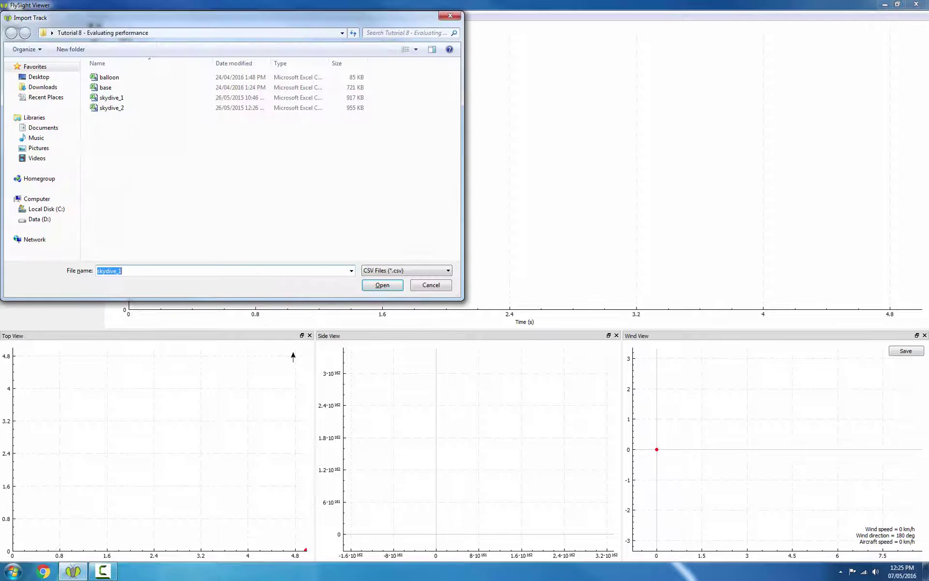
pyautogui.click(179, 100)
pyautogui.click(382, 285)
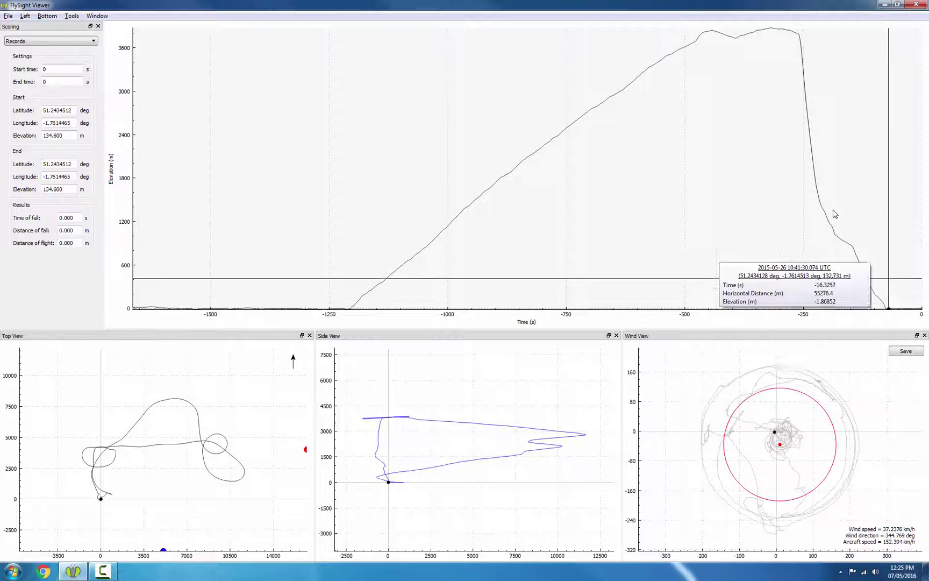
# Zoom the elevation plot to about -280 to -222 s to find the exit near -260 s.
pyautogui.moveTo(791, 165); pyautogui.dragTo(823, 172)
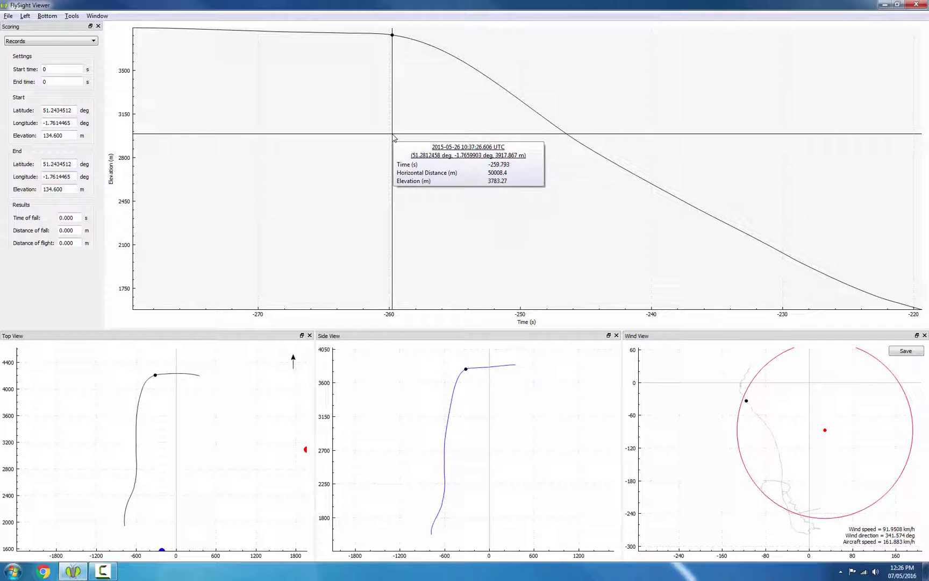
# Overlay Horizontal Speed and Vertical Speed curves, reading about 128.8 km/h horizontal at exit.
pyautogui.press('h')
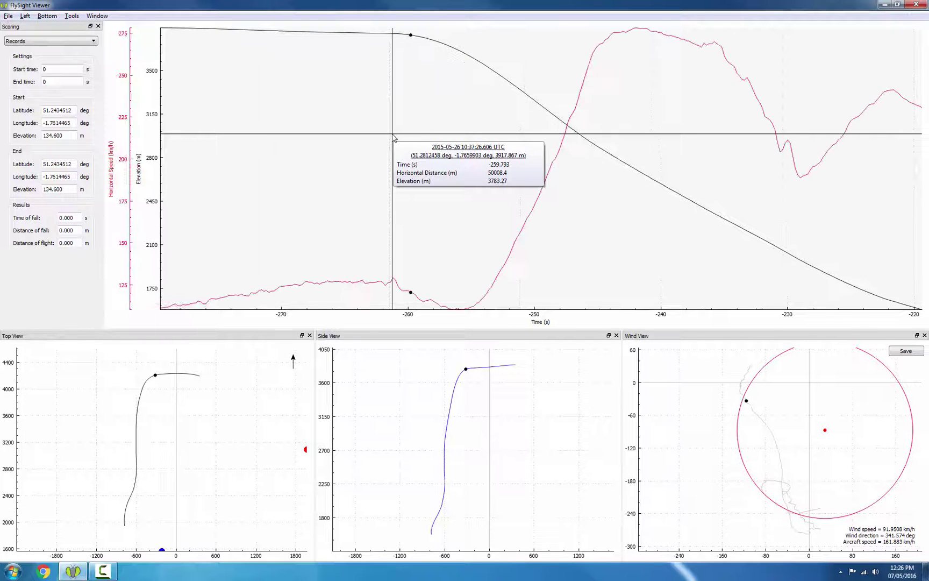
pyautogui.press('v')
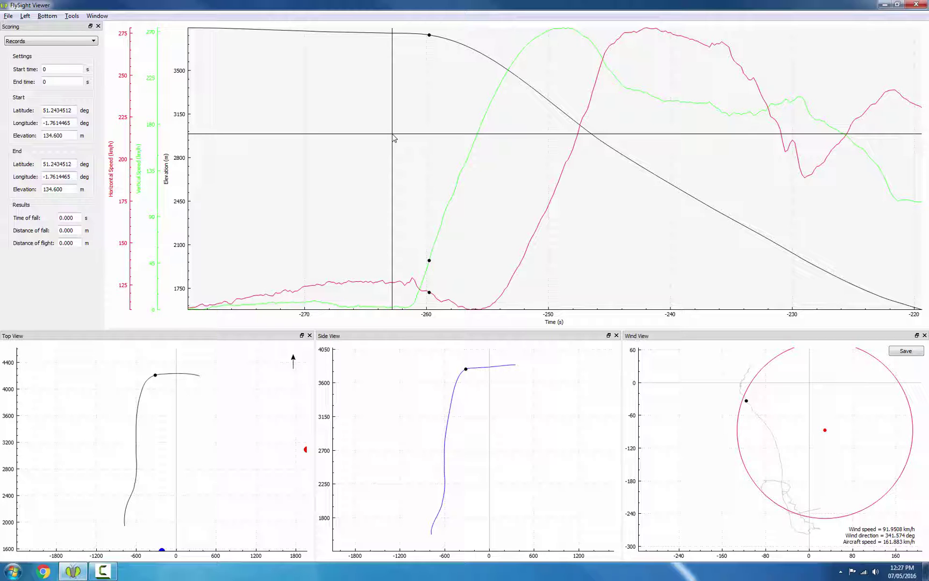
pyautogui.moveTo(307, 137)
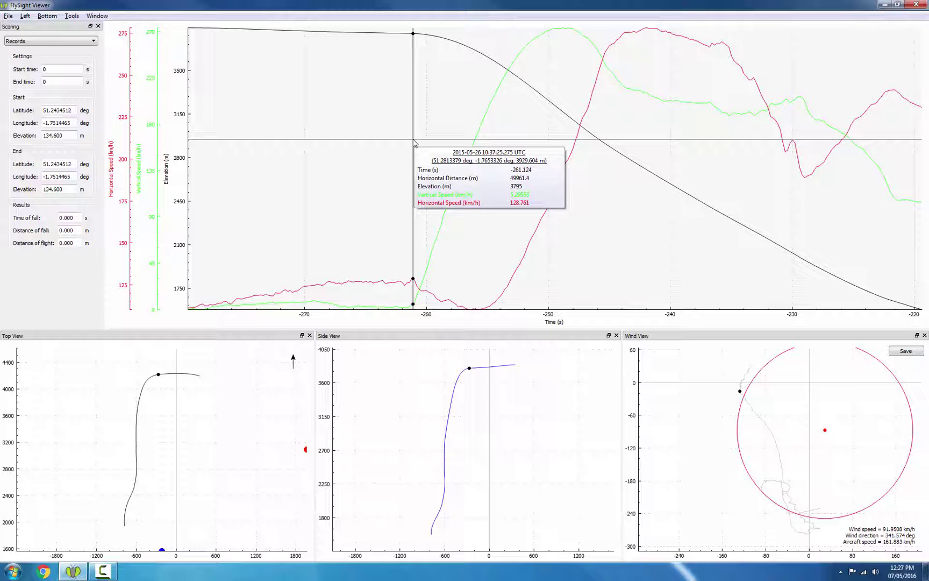
# Mark the exit point on the plot so the time axis re-zeroes there.
pyautogui.click(415, 143)
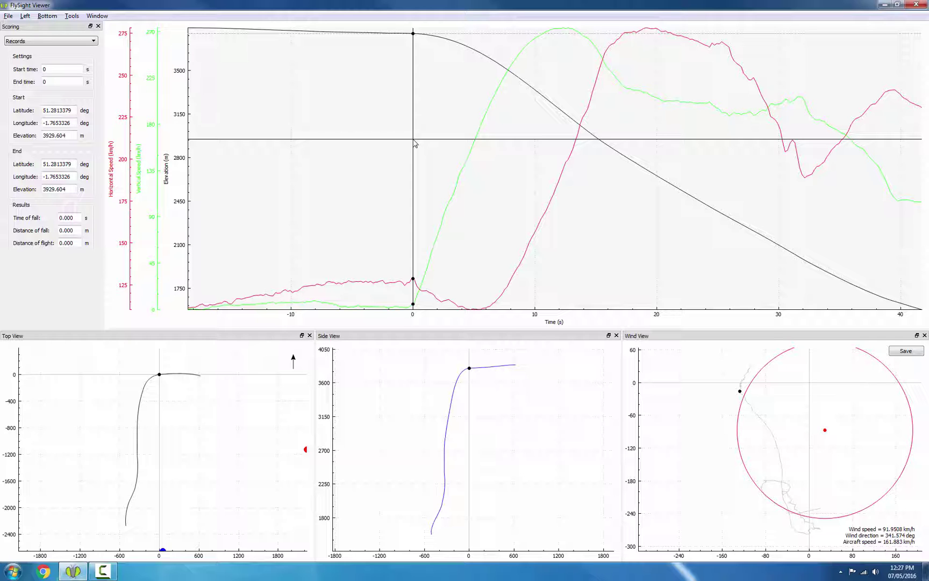
# Zoom the plot to about 57–90 s after exit, showing the deployment near 78 s.
pyautogui.scroll(-5, 320, 136)
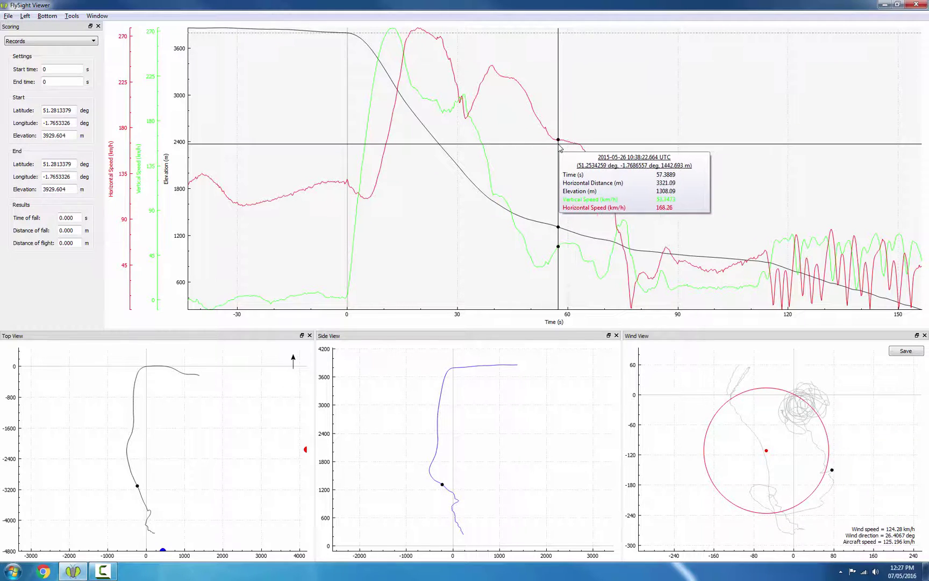
pyautogui.moveTo(559, 145); pyautogui.dragTo(680, 155)
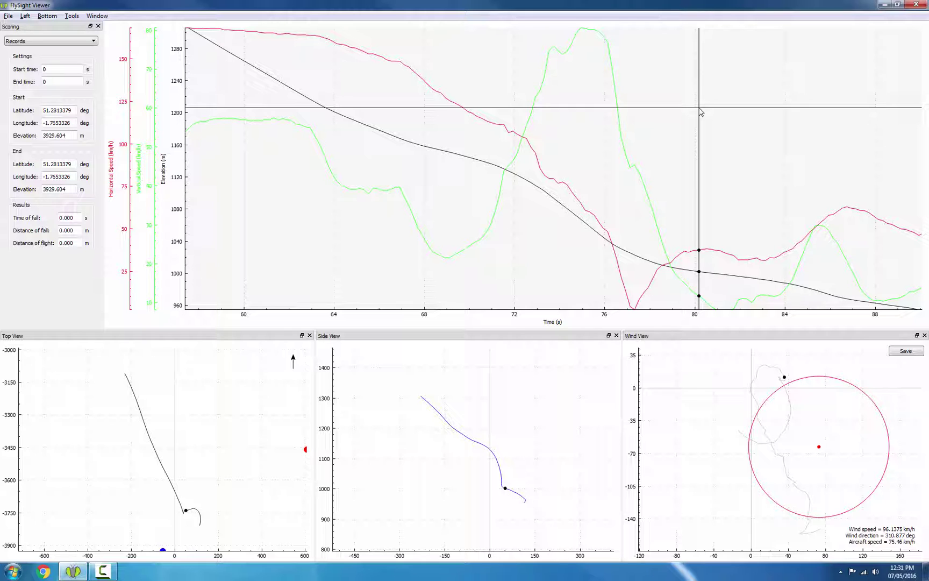
# Overlay Lift Coefficient and Drag Coefficient curves, with drag peaking near 5.7 at 78 s.
pyautogui.press('l')
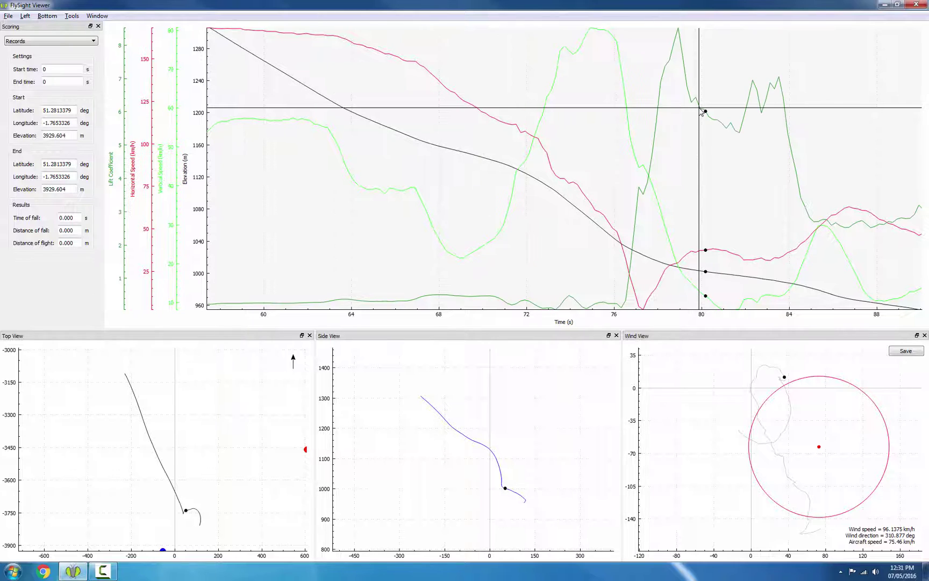
pyautogui.press('d')
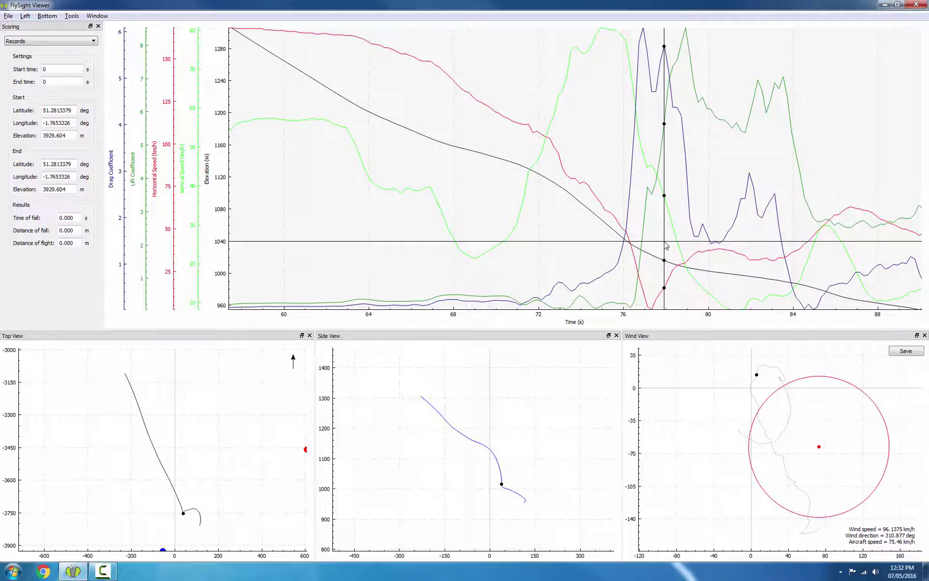
# Zoom the plot out and into the climb, about -840 to -500 s.
pyautogui.scroll(-10, 665, 245)
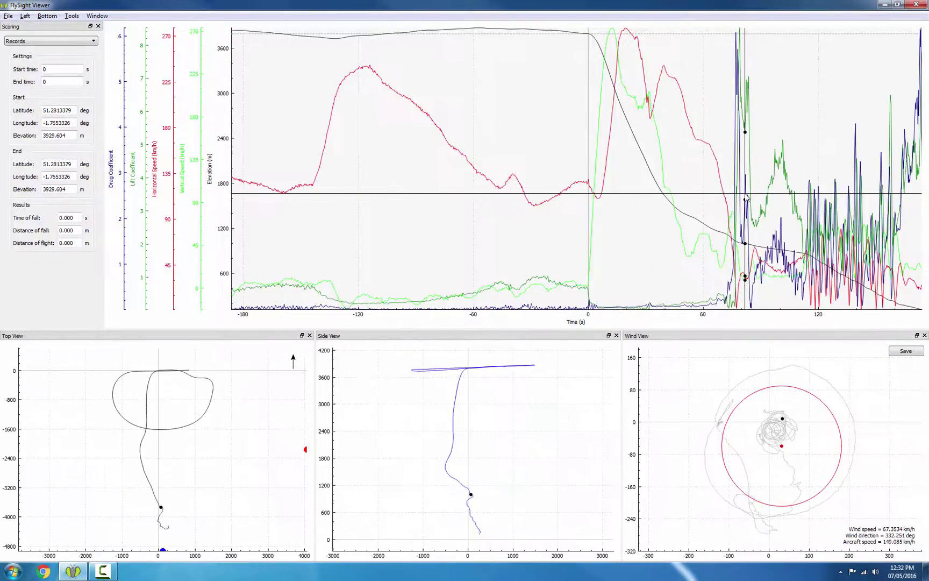
pyautogui.scroll(-6, 746, 199)
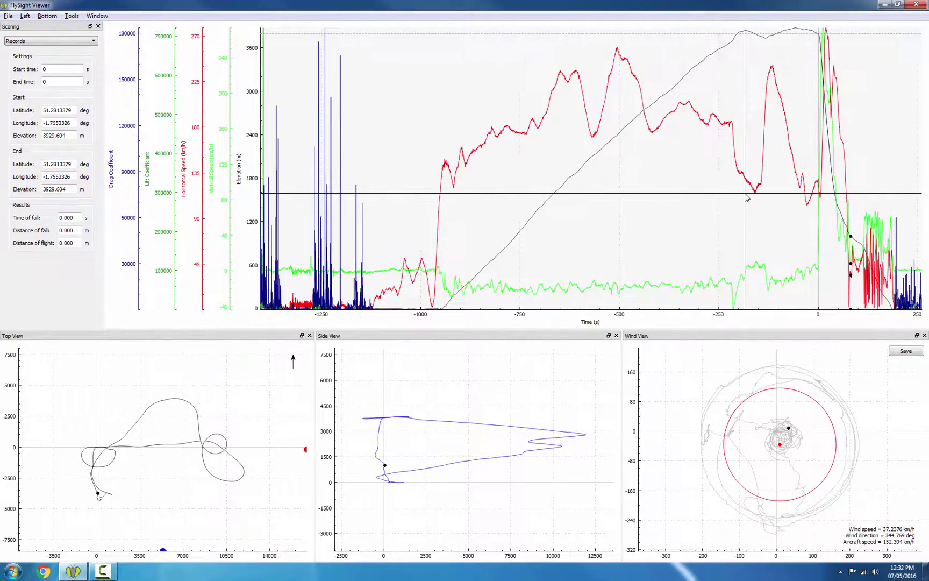
pyautogui.moveTo(477, 266); pyautogui.dragTo(714, 167)
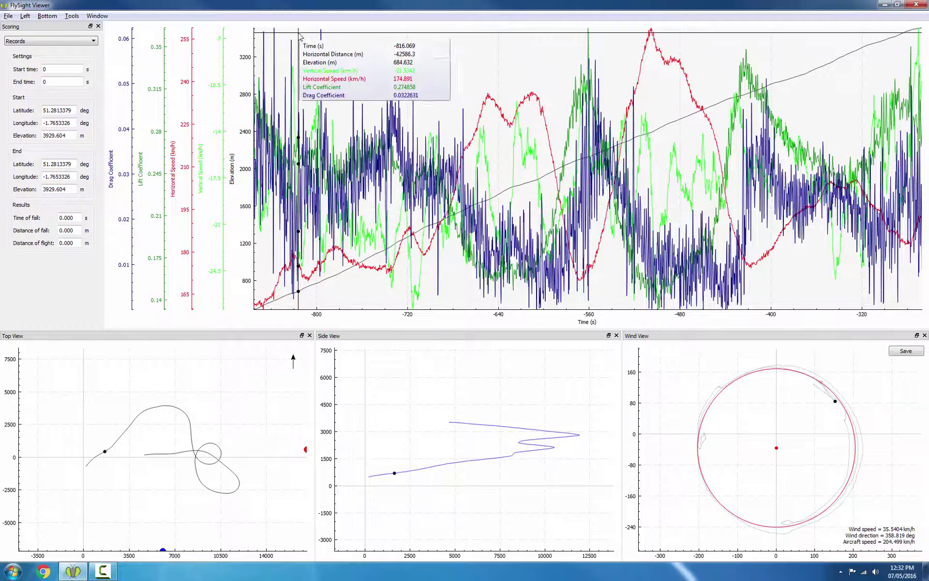
# Save the wind estimate of 35.5404 km/h from 358.819°.
pyautogui.click(102, 18)
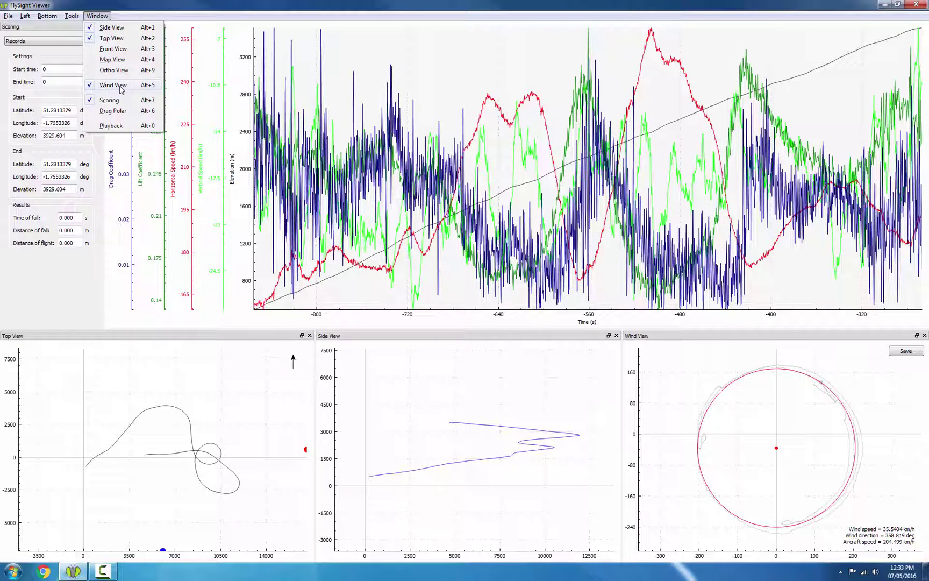
pyautogui.click(164, 12)
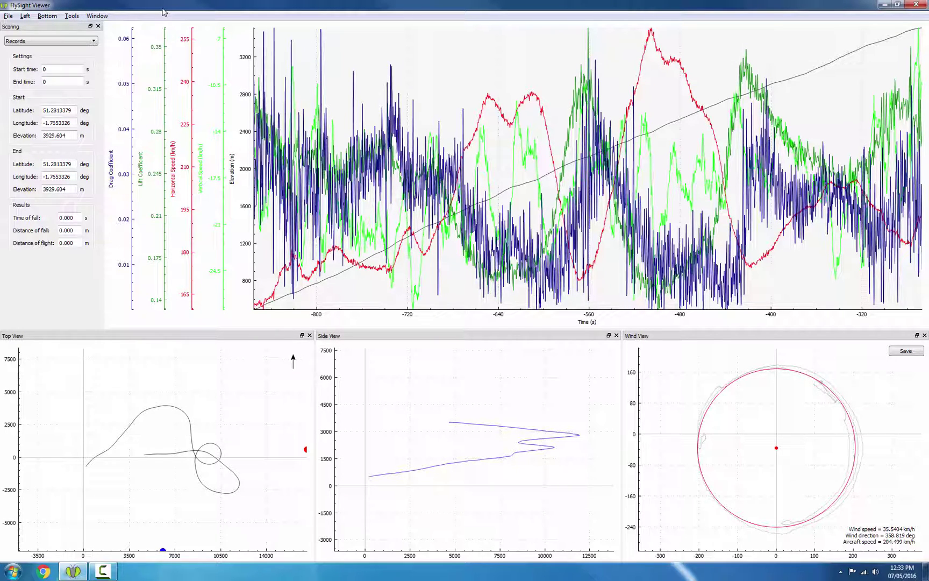
pyautogui.click(905, 352)
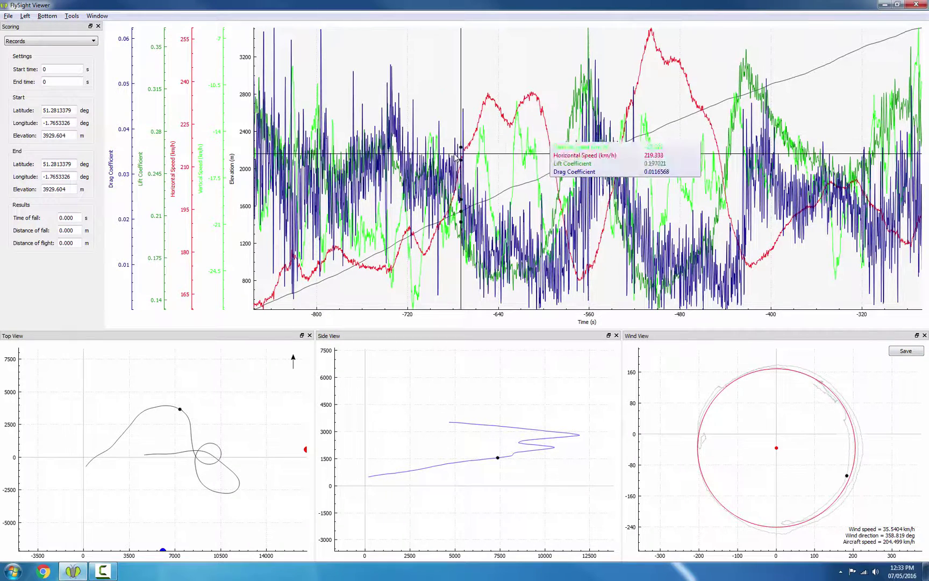
# Zoom out to the full track, then zoom in on about 25–125 s after exit.
pyautogui.scroll(-5, 484, 151)
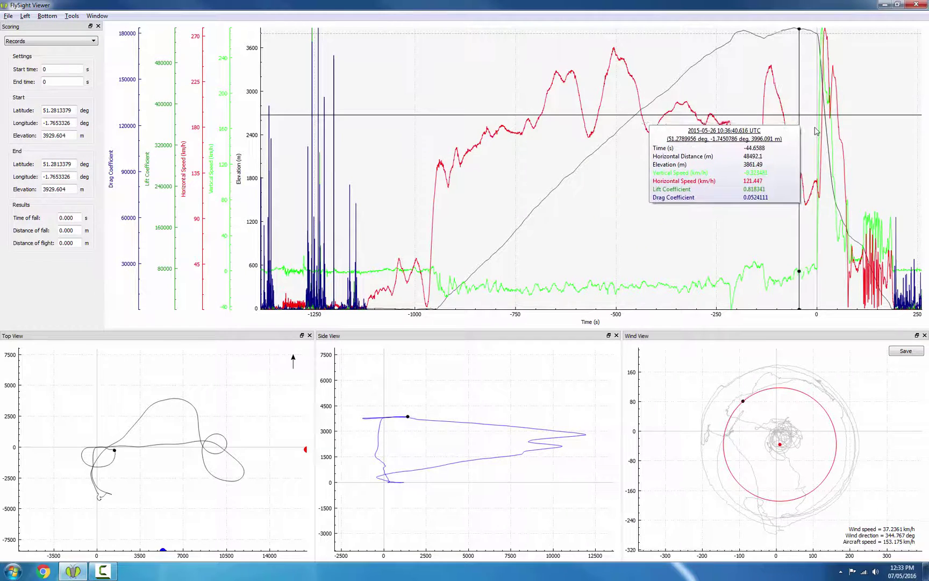
pyautogui.moveTo(826, 167); pyautogui.dragTo(866, 171)
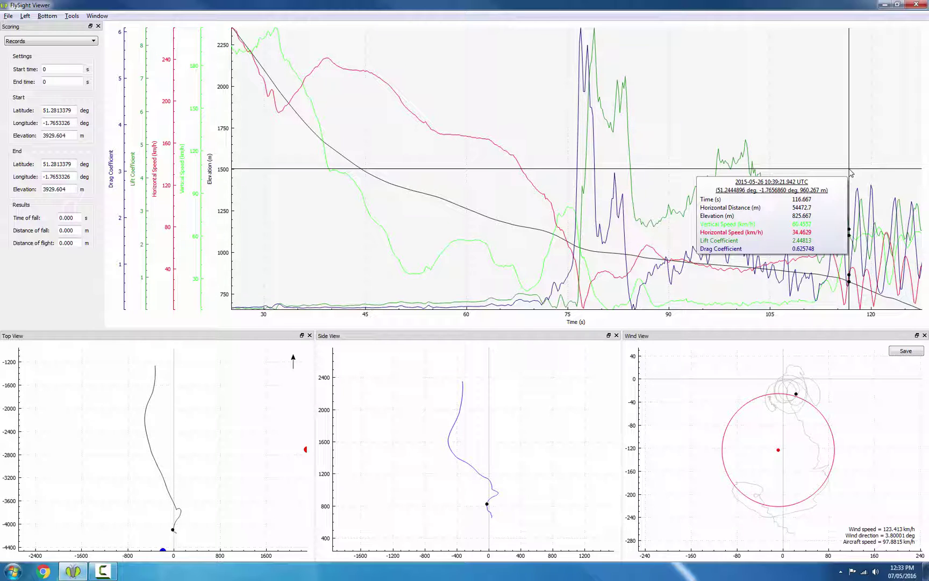
# Turn on wind adjustment and zoom the plot back to about 60–86 s.
pyautogui.press('w')
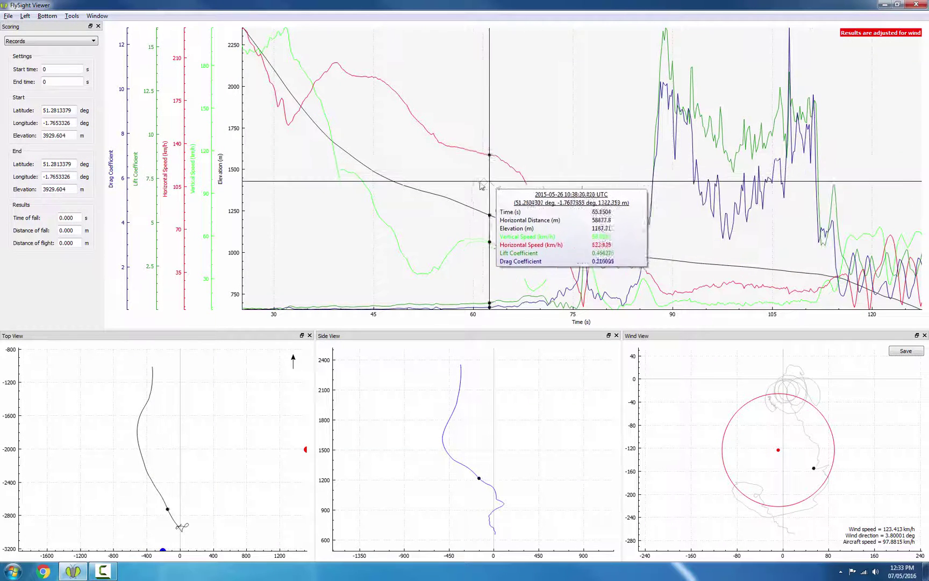
pyautogui.moveTo(463, 187); pyautogui.dragTo(711, 189)
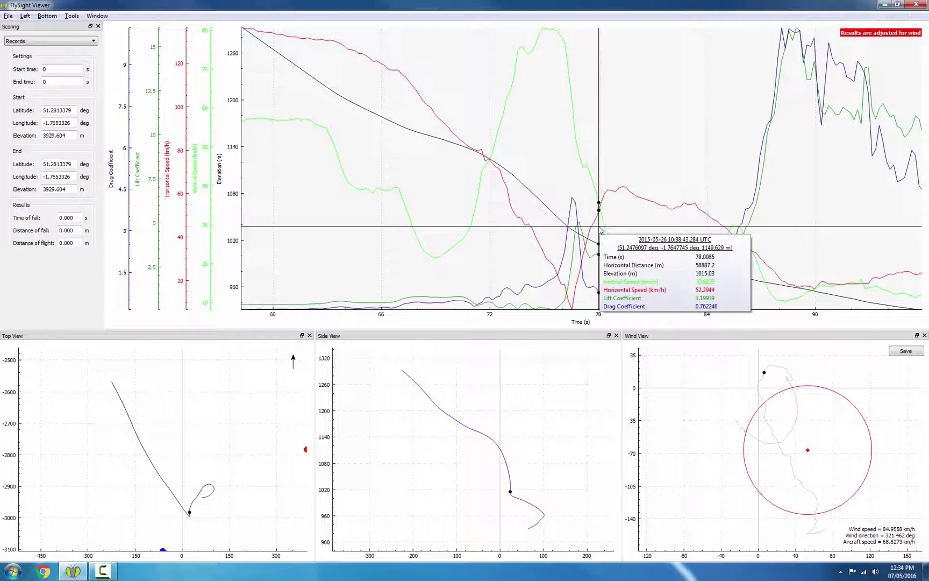
# Narrow the plot to about 76.5–79.5 s around the canopy opening.
pyautogui.moveTo(572, 218); pyautogui.dragTo(626, 235)
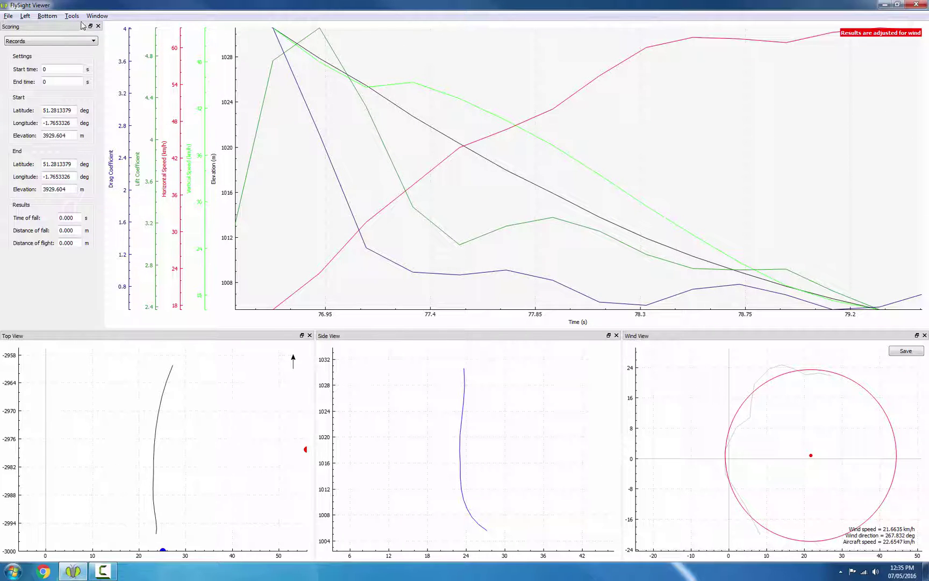
# Enter 77.9886 s as the scoring end time, yielding 2779.764 m fall and 3752.686 m flight distance.
pyautogui.click(97, 16)
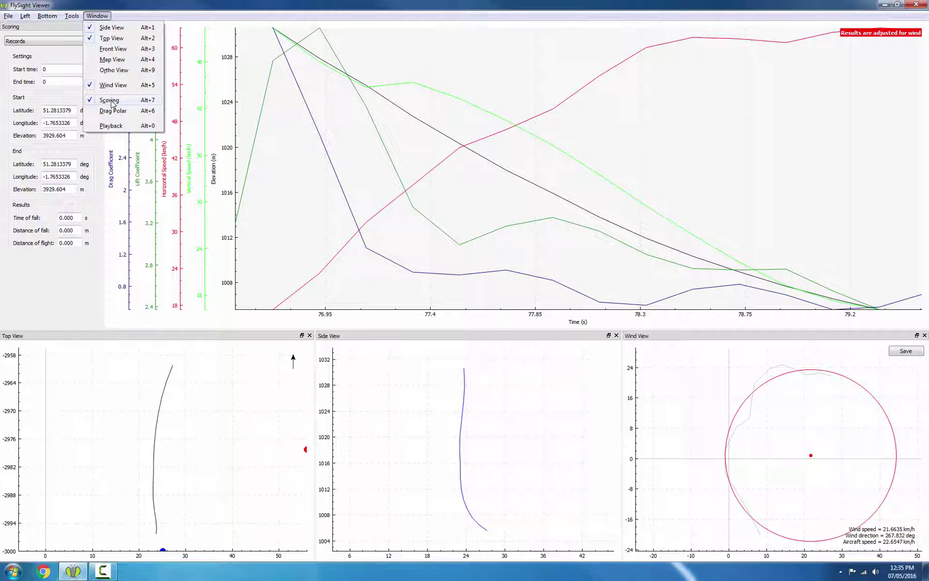
pyautogui.click(96, 16)
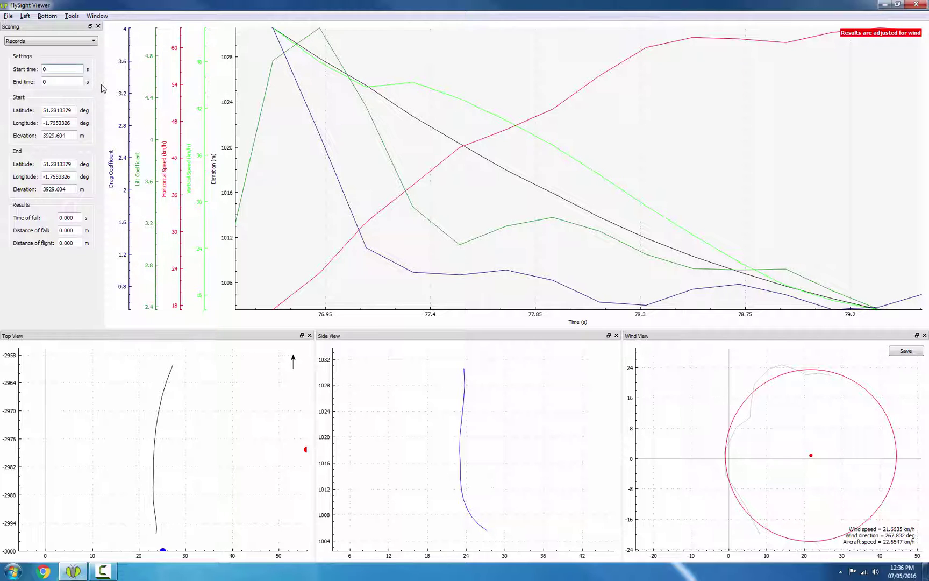
pyautogui.press('Tab')
pyautogui.write('77.9886')
pyautogui.press('Return')
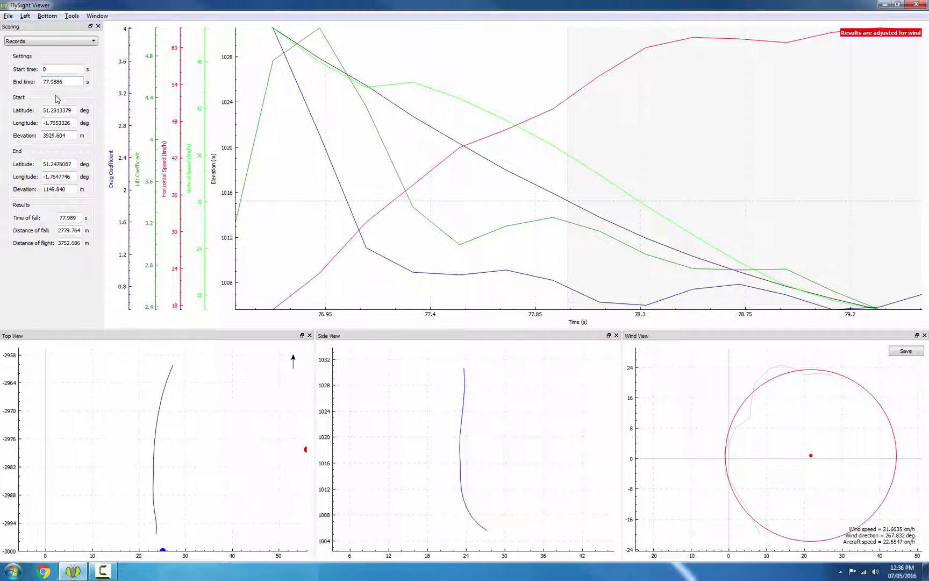
# Switch off wind adjustment and hide the drag, lift, horizontal speed and vertical speed curves.
pyautogui.hotkey('ctrl', 'w')
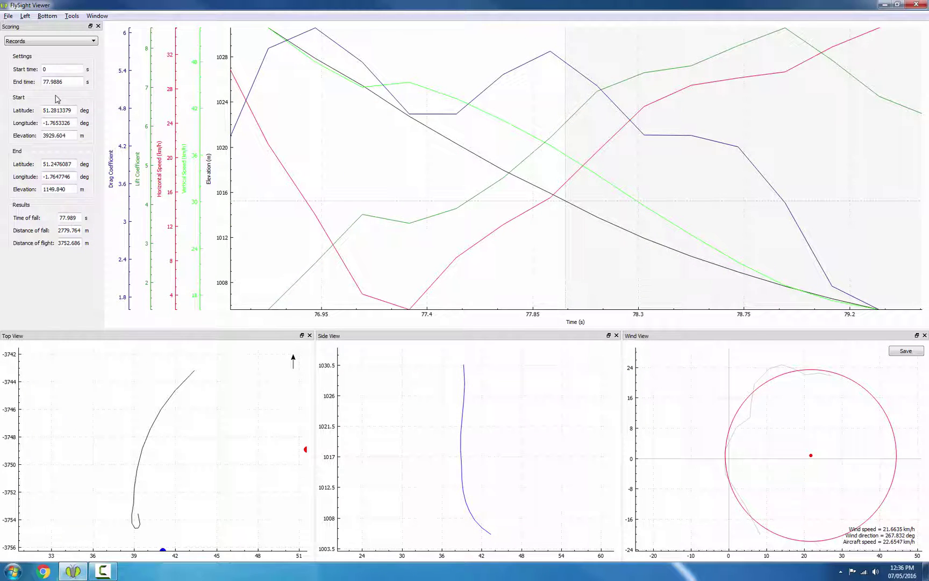
pyautogui.press('d')
pyautogui.press('l')
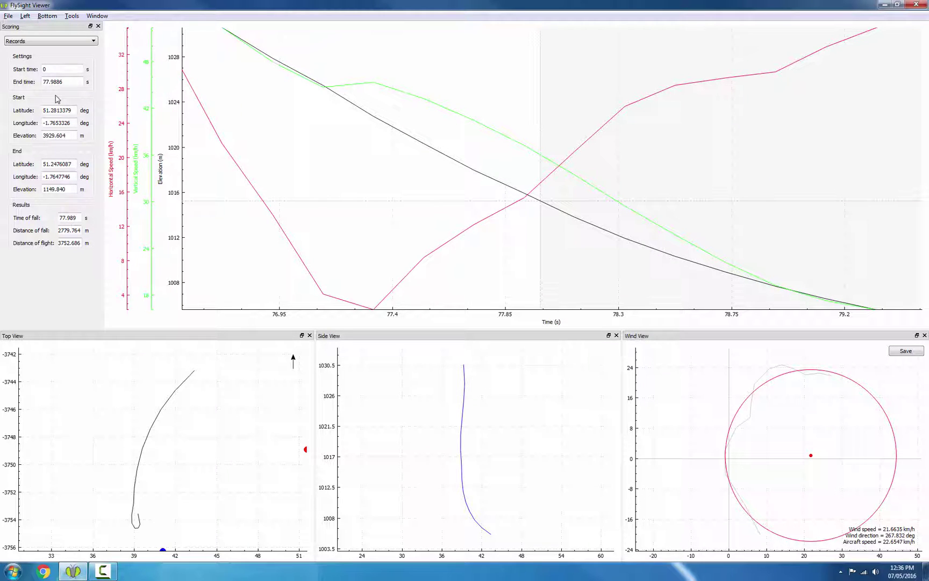
pyautogui.press('h')
pyautogui.press('v')
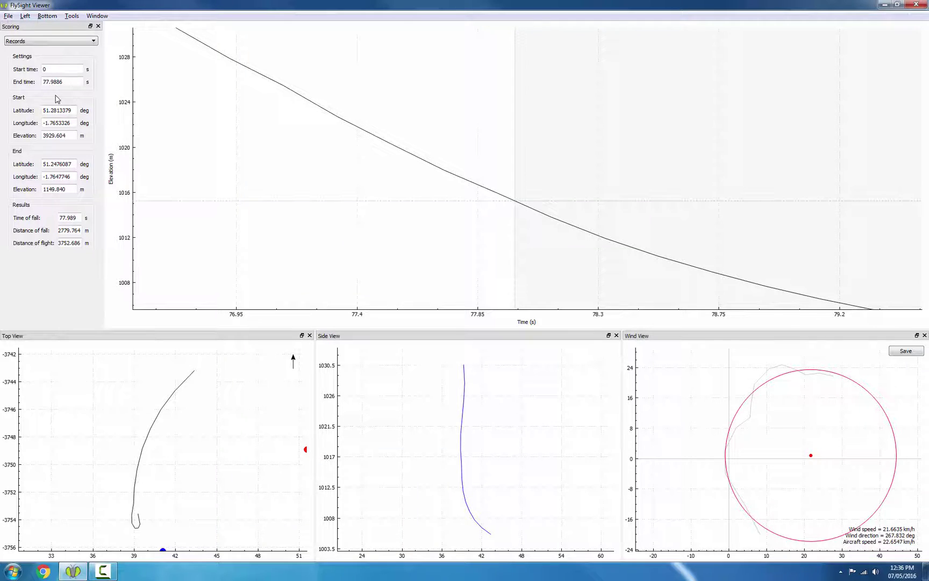
# Zoom the elevation plot out to span about -35 to 180 s, exit through landing.
pyautogui.scroll(-5, 535, 178)
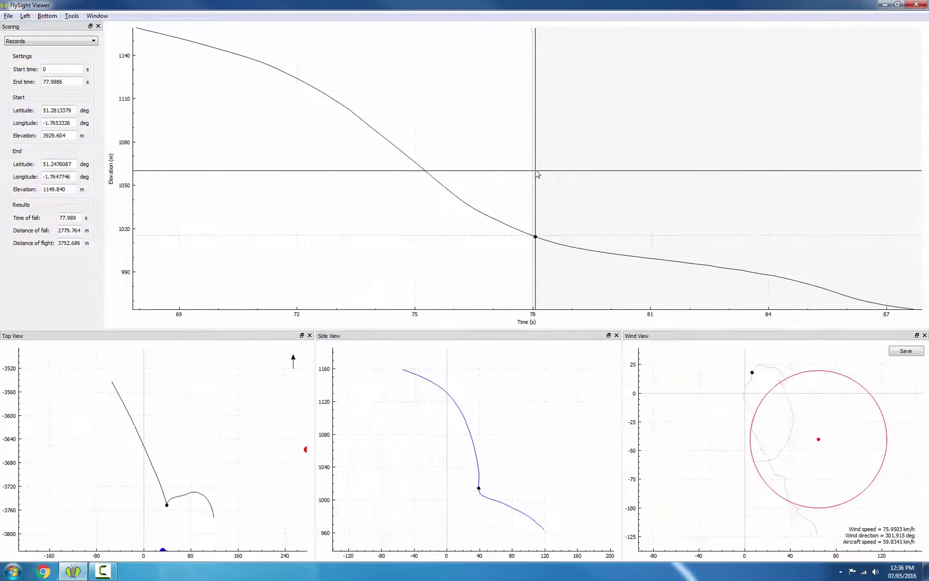
pyautogui.scroll(-5, 536, 173)
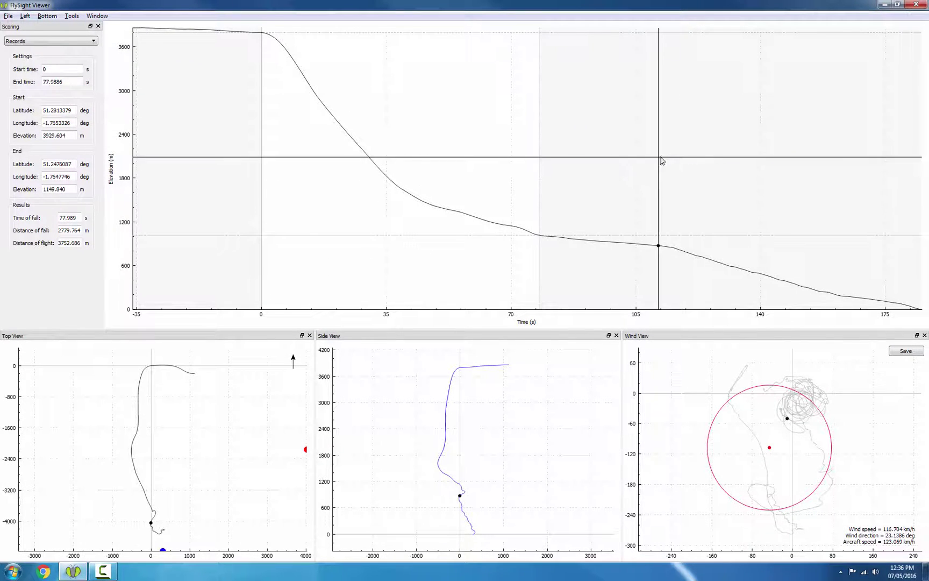
pyautogui.moveTo(646, 157)
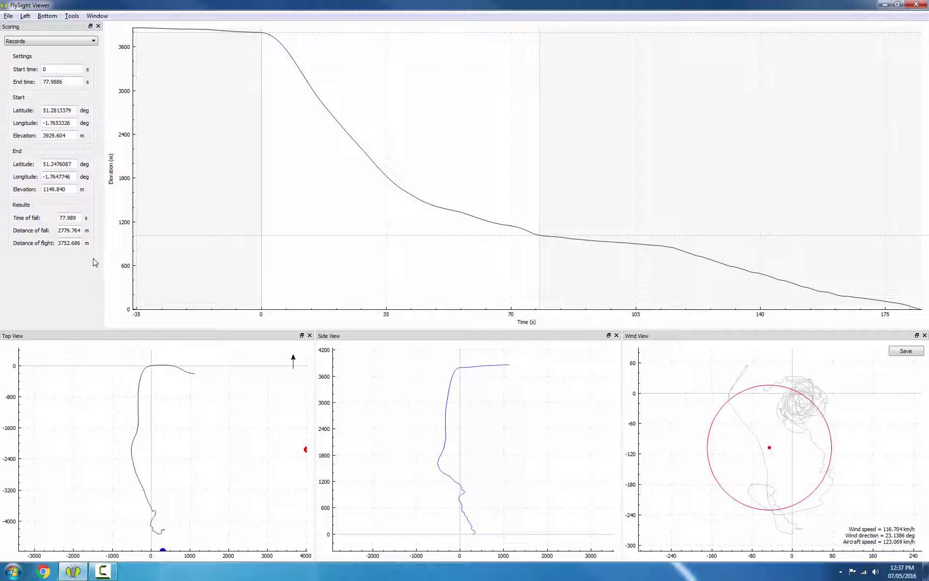
pyautogui.moveTo(71, 232); pyautogui.dragTo(56, 234)
pyautogui.moveTo(76, 244); pyautogui.dragTo(54, 247)
pyautogui.moveTo(72, 136); pyautogui.dragTo(41, 136)
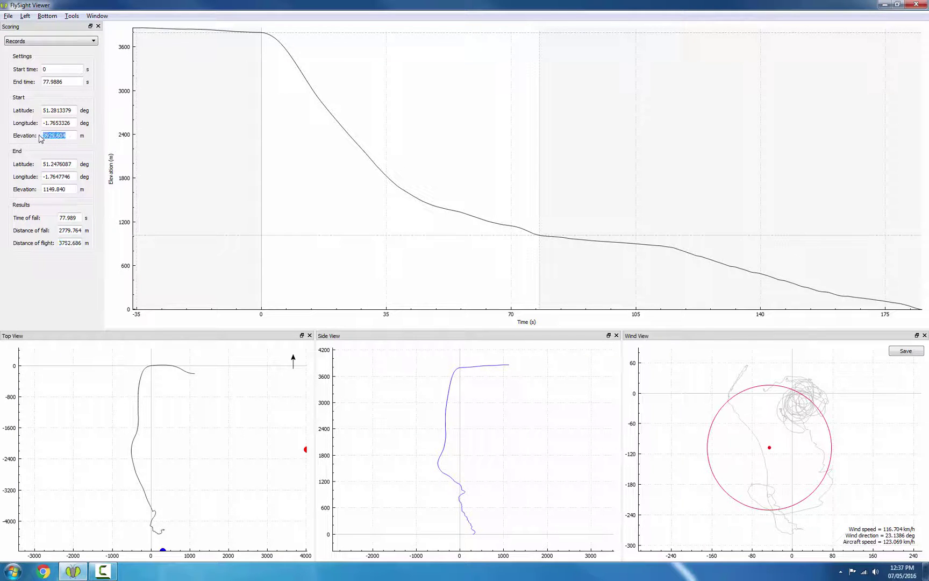